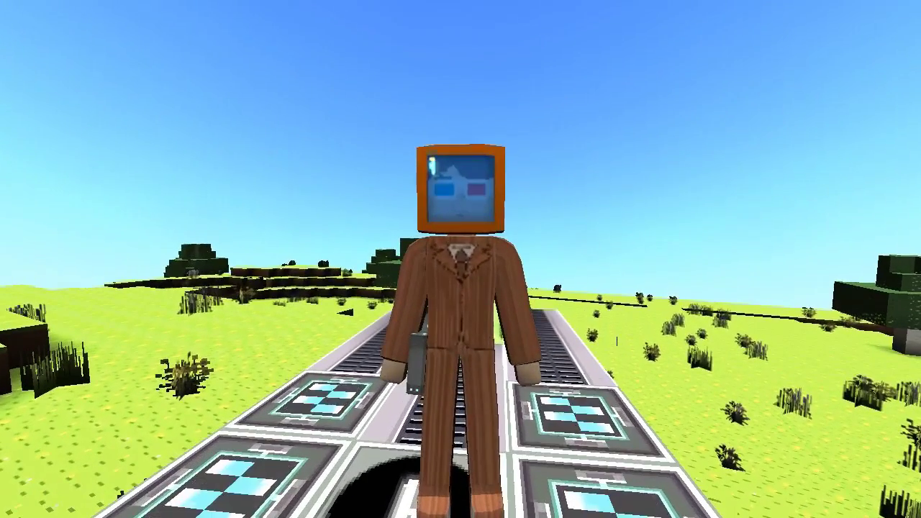
Move a Build Block to hotbar slot 7 and place two beside the ship.
{"action": "key", "text": "Tab"}
{"action": "key", "text": "i"}
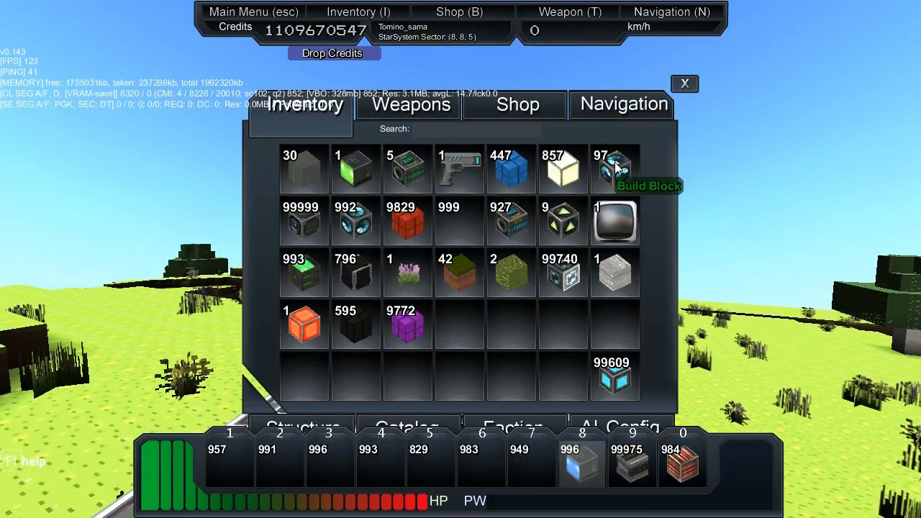
{"action": "left_click_drag", "start_coordinate": [520, 353], "coordinate": [532, 461]}
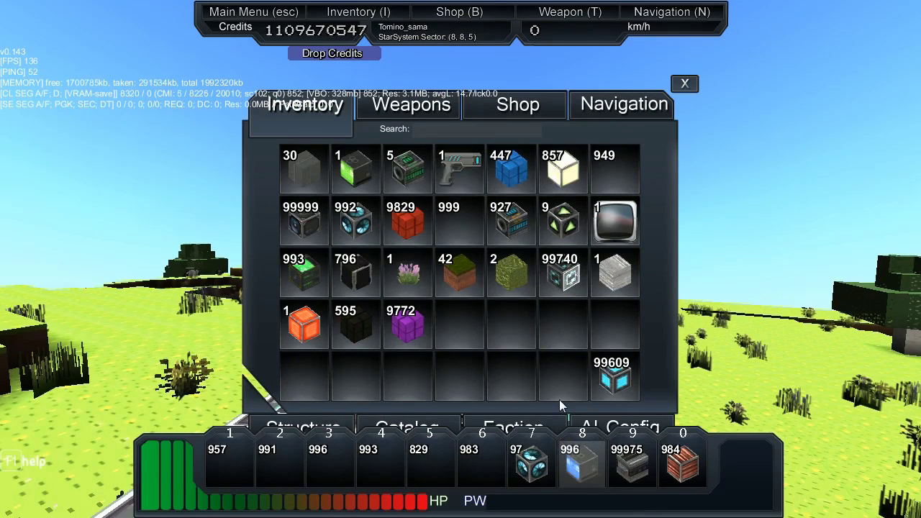
{"action": "key", "text": "i"}
{"action": "key", "text": "7"}
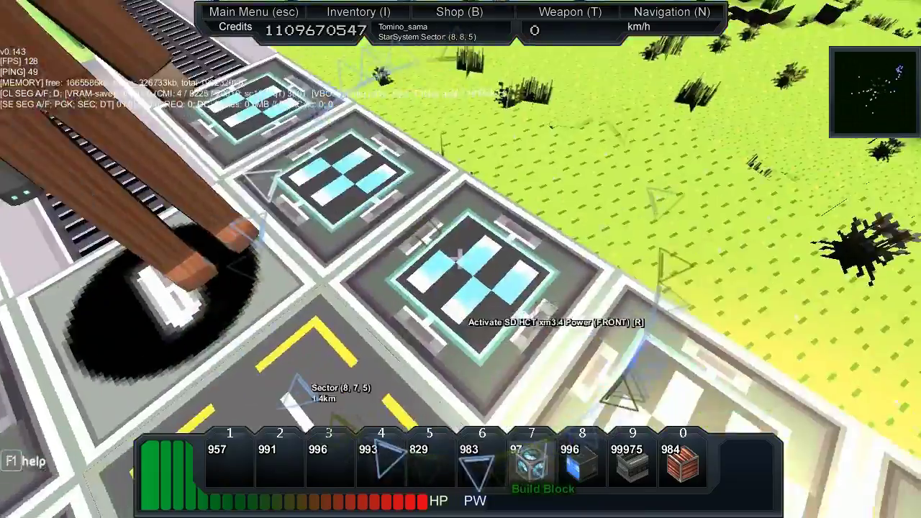
{"action": "left_click", "coordinate": [461, 259]}
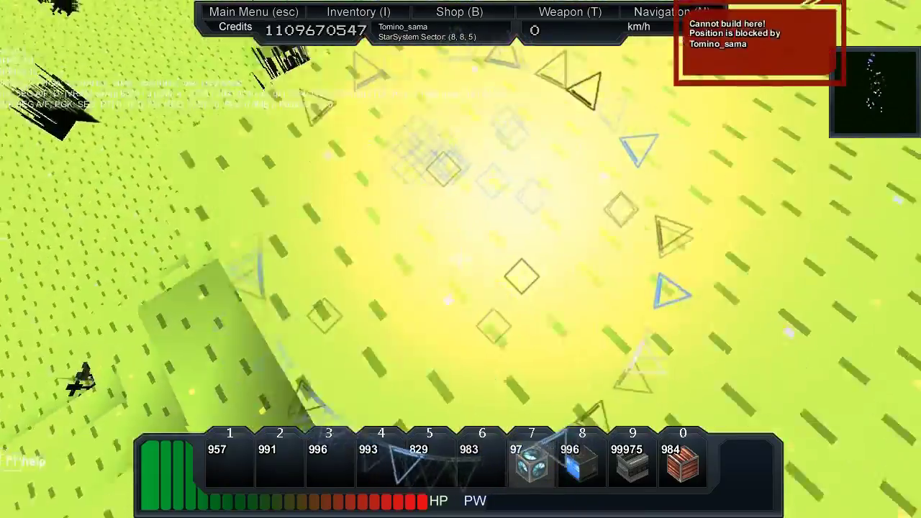
{"action": "left_click", "coordinate": [461, 259]}
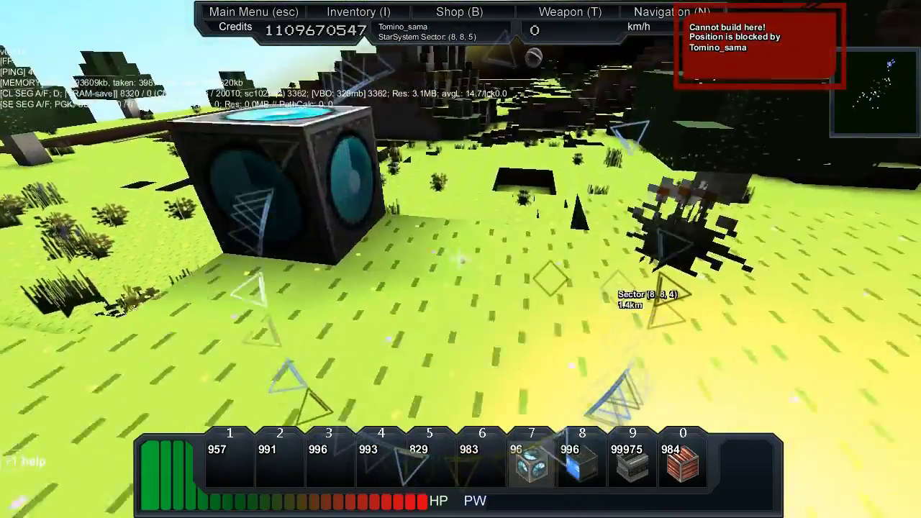
{"action": "left_click", "coordinate": [460, 259]}
Enter build mode on the new structure and put blue Hardened Hull in slot 6.
{"action": "key", "text": "r"}
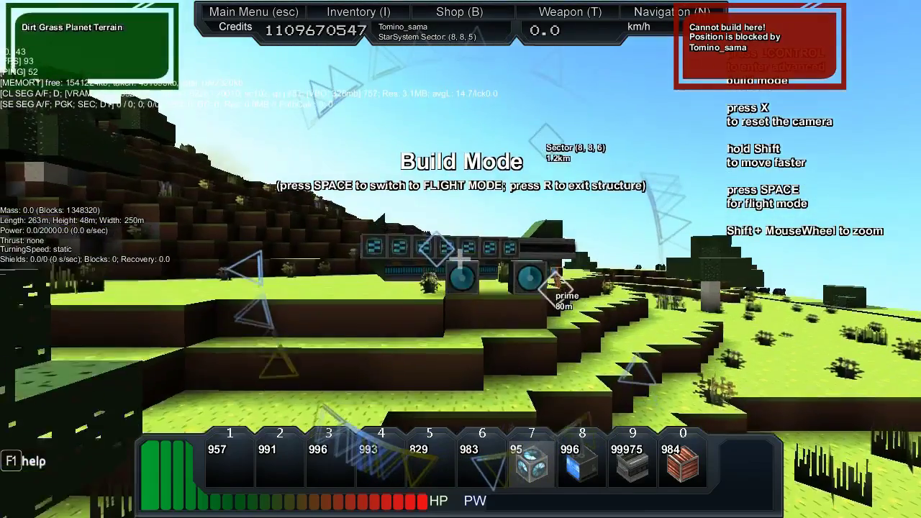
{"action": "key", "text": "Tab"}
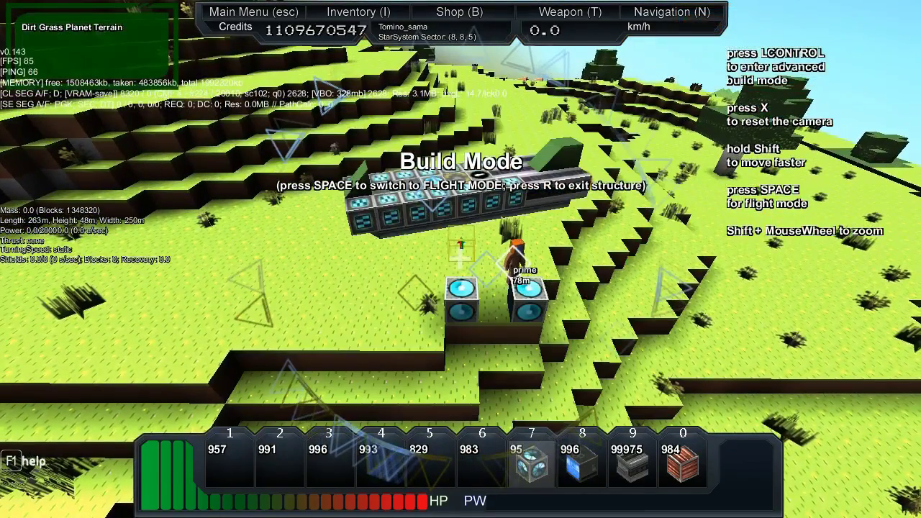
{"action": "scroll", "coordinate": [460, 259], "scroll_direction": "down", "scroll_amount": 1}
{"action": "scroll", "coordinate": [461, 259], "scroll_direction": "up", "scroll_amount": 1}
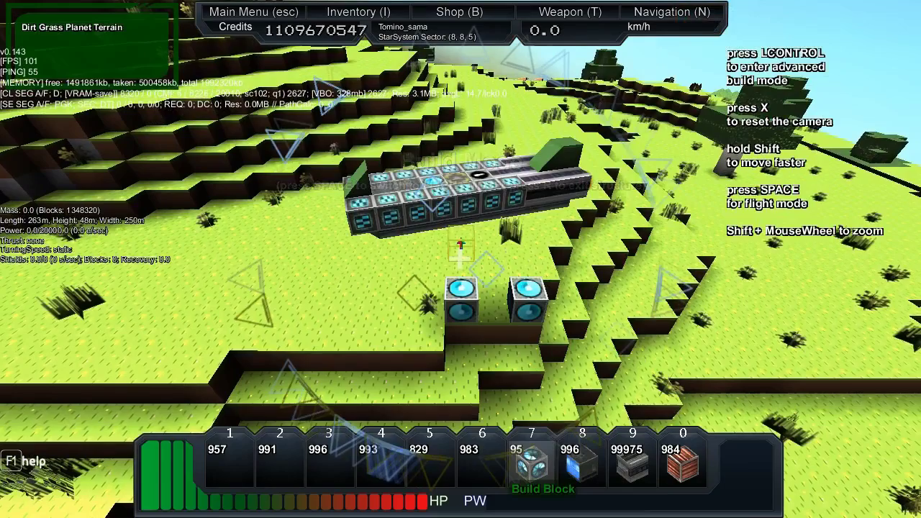
{"action": "key", "text": "i"}
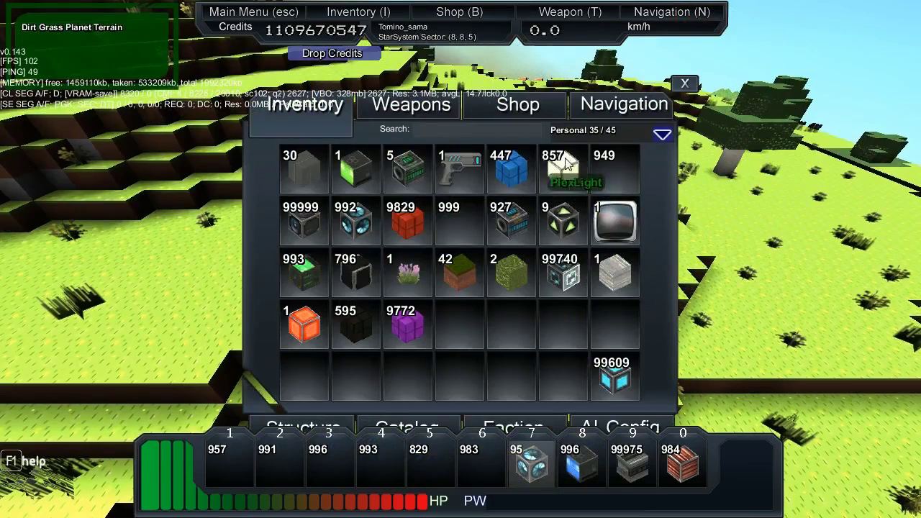
{"action": "left_click_drag", "start_coordinate": [511, 167], "coordinate": [482, 460]}
Replace the stray Build Block with a blue Hardened Hull block on the ground.
{"action": "key", "text": "i"}
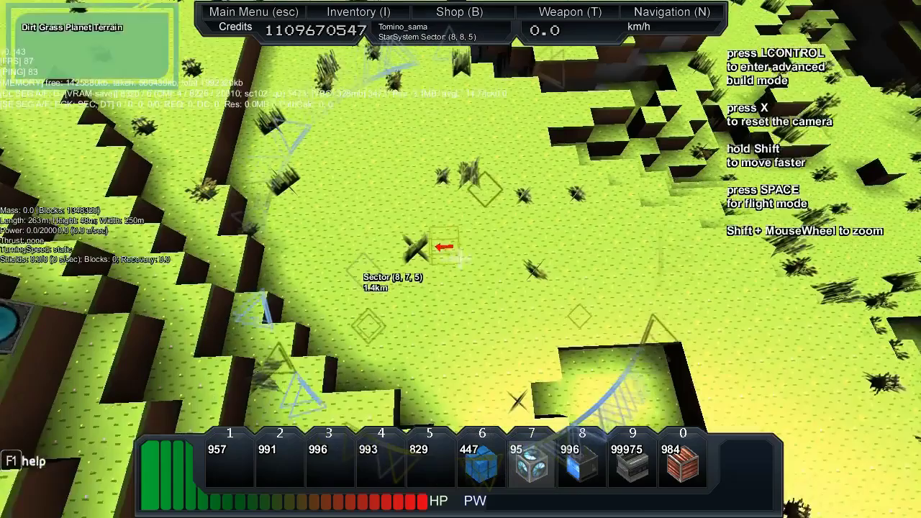
{"action": "left_click", "coordinate": [461, 259]}
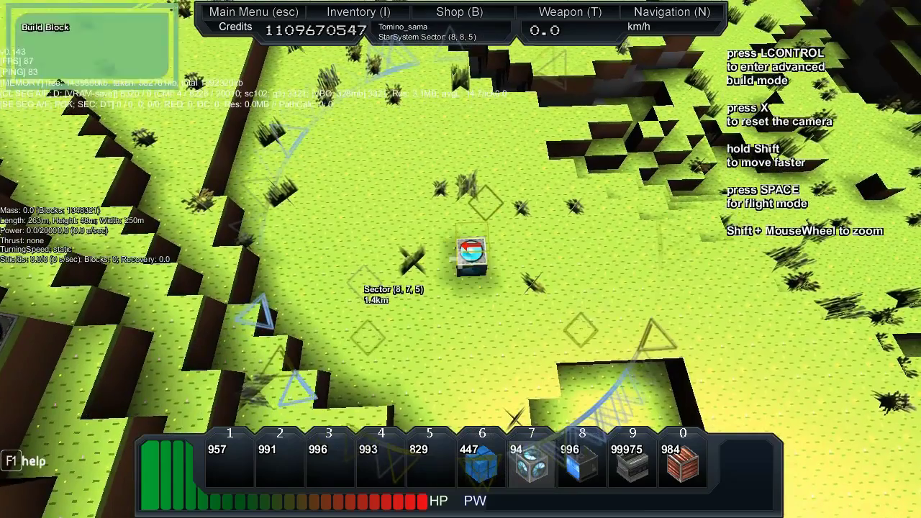
{"action": "right_click", "coordinate": [460, 259]}
{"action": "key", "text": "6"}
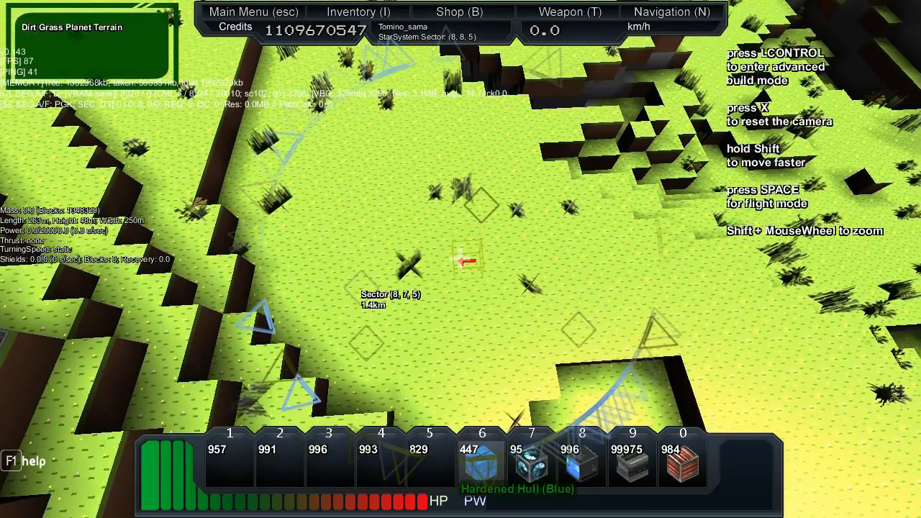
{"action": "left_click", "coordinate": [460, 259]}
Set XZ, YZ and XY symmetry planes on the hull block using advanced build options.
{"action": "key", "text": "ctrl"}
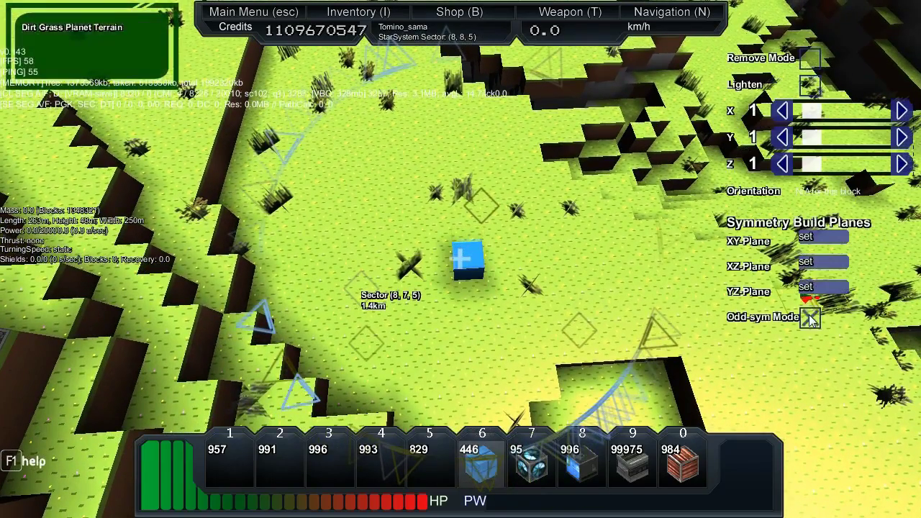
{"action": "left_click", "coordinate": [821, 263]}
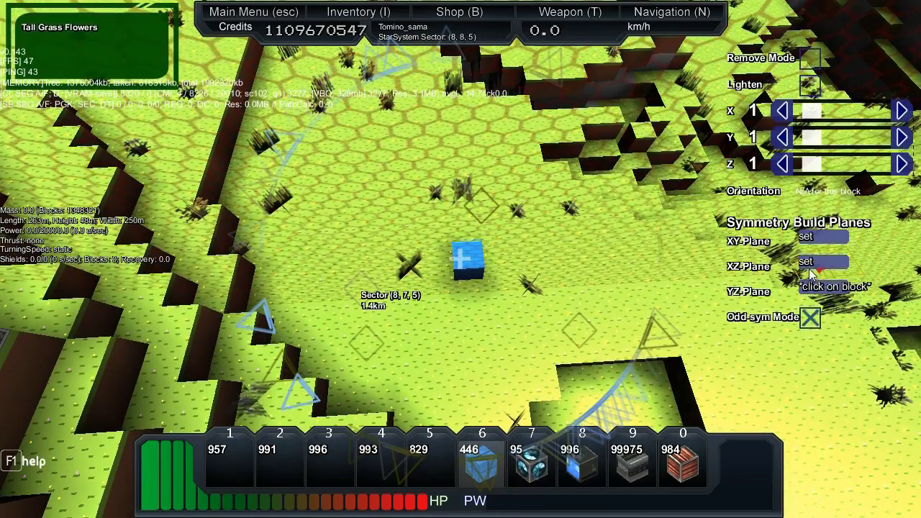
{"action": "left_click", "coordinate": [468, 282]}
{"action": "left_click", "coordinate": [820, 263]}
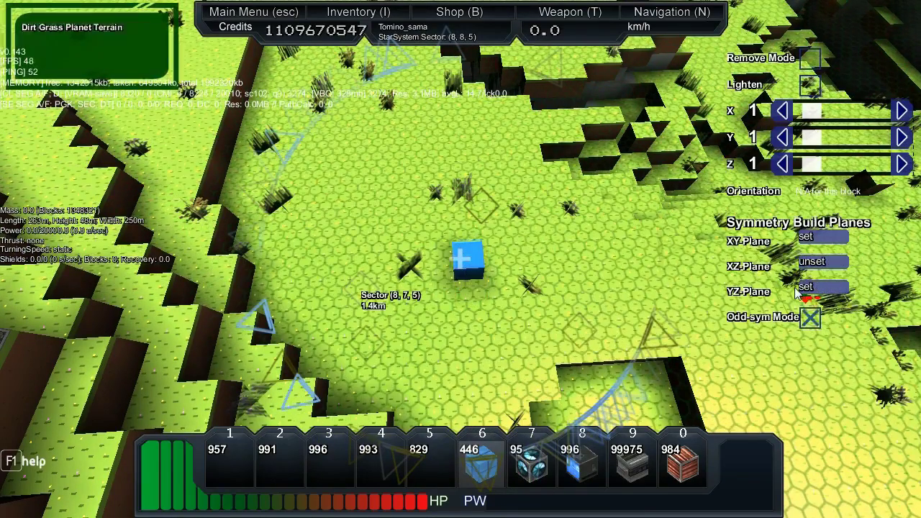
{"action": "left_click", "coordinate": [805, 288]}
{"action": "left_click", "coordinate": [468, 259]}
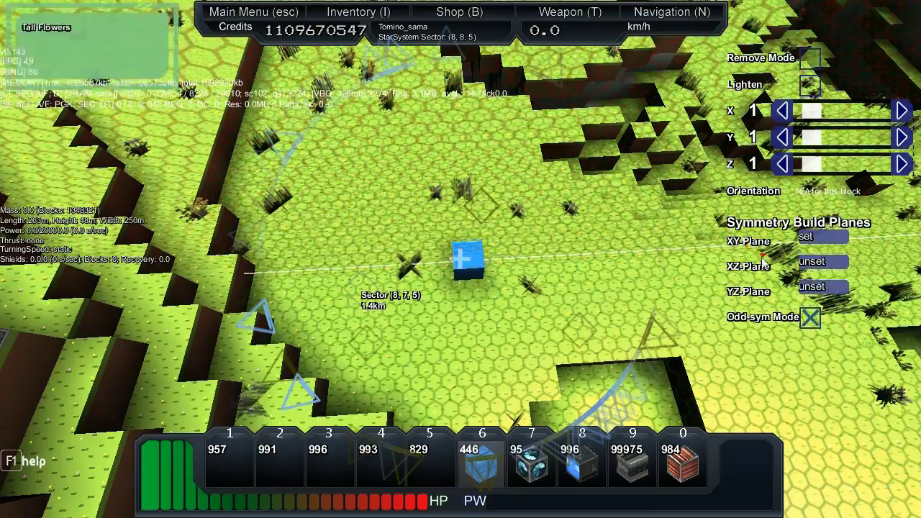
{"action": "left_click", "coordinate": [811, 241]}
{"action": "left_click", "coordinate": [468, 255]}
{"action": "key", "text": "ctrl"}
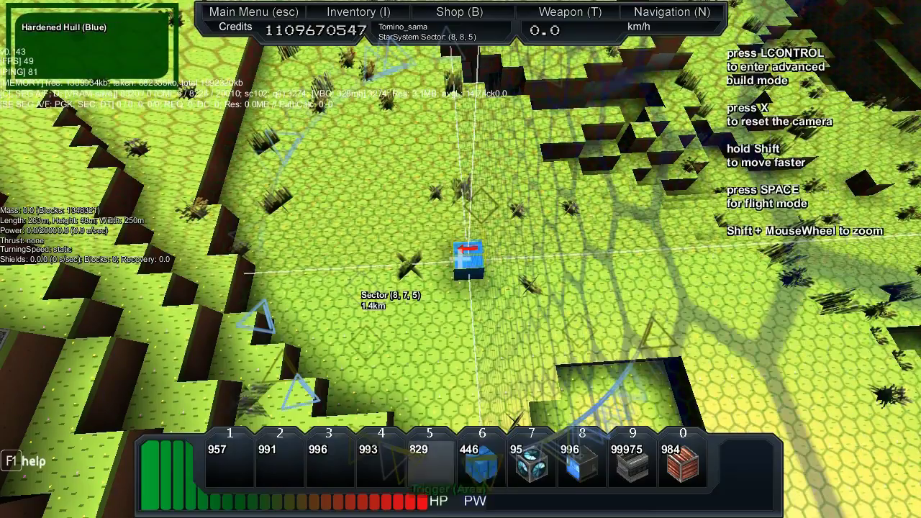
Stack blue hull blocks into a tall column in the terrain gap.
{"action": "key", "text": "w"}
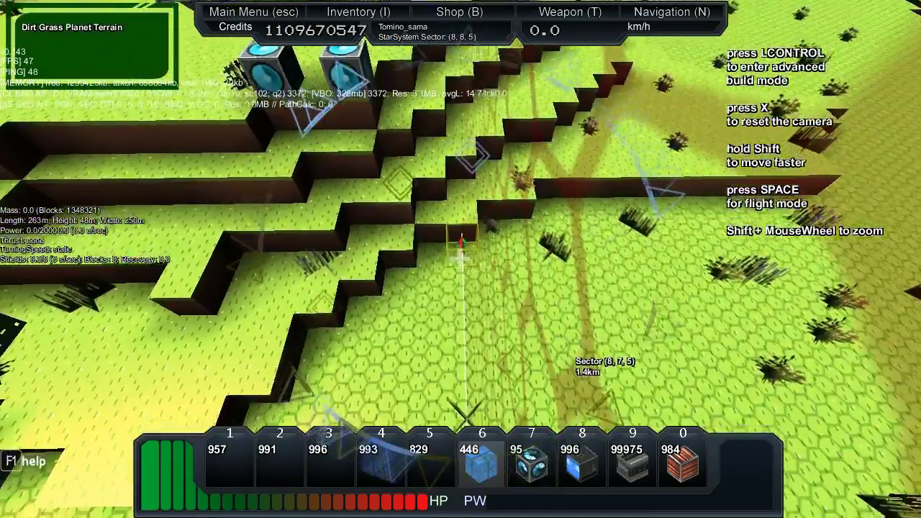
{"action": "key", "text": "s"}
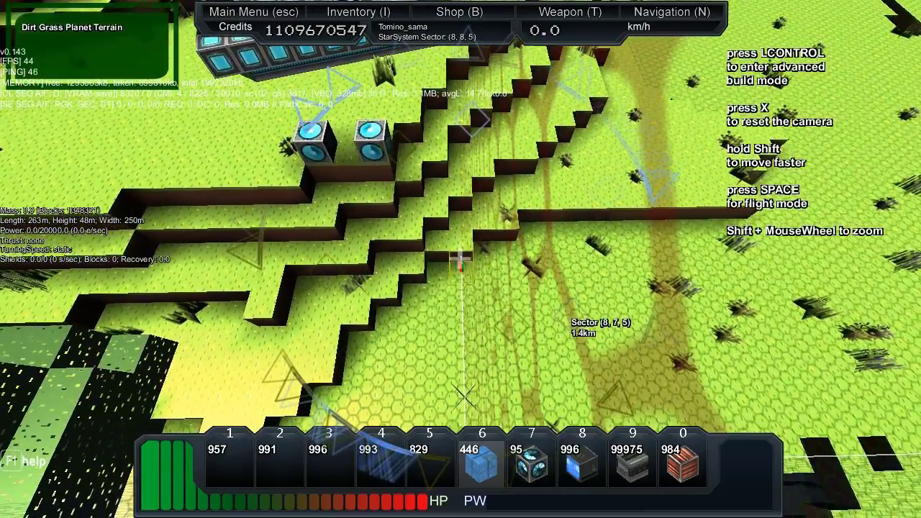
{"action": "left_click", "coordinate": [461, 245]}
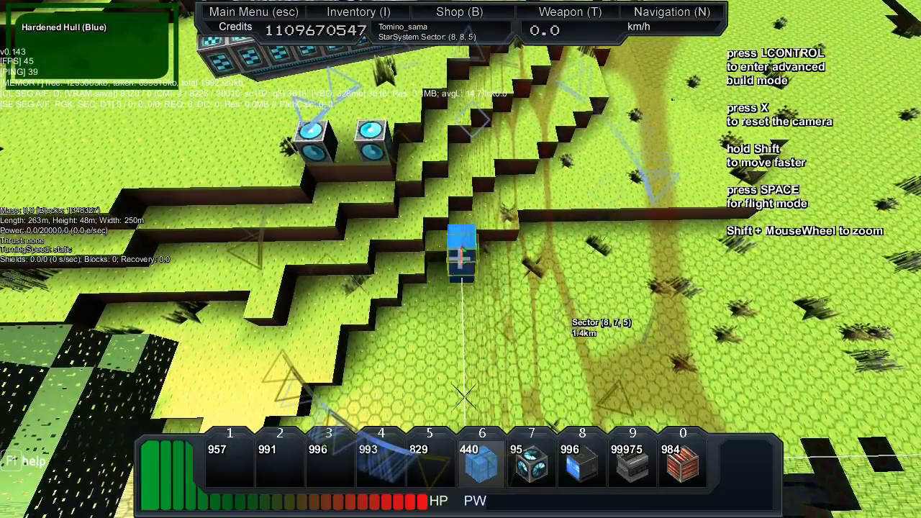
{"action": "left_click", "coordinate": [460, 252]}
{"action": "left_click", "coordinate": [461, 252]}
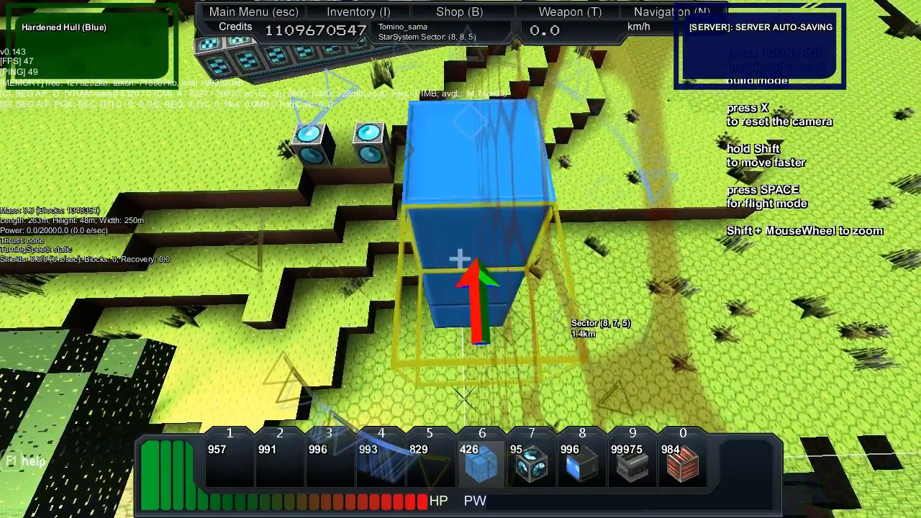
Extend the blue hull toward the front and add more blocks to the side columns.
{"action": "key", "text": "w"}
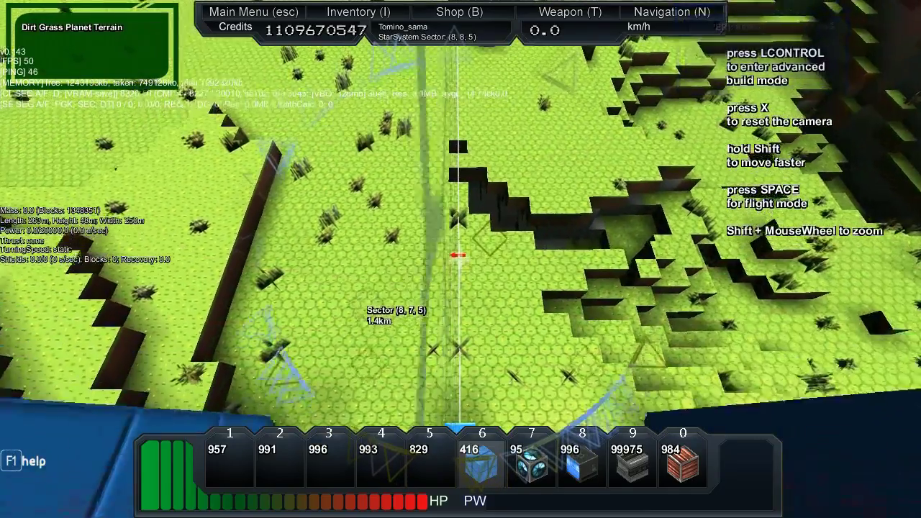
{"action": "left_click", "coordinate": [460, 255]}
{"action": "left_click", "coordinate": [461, 256]}
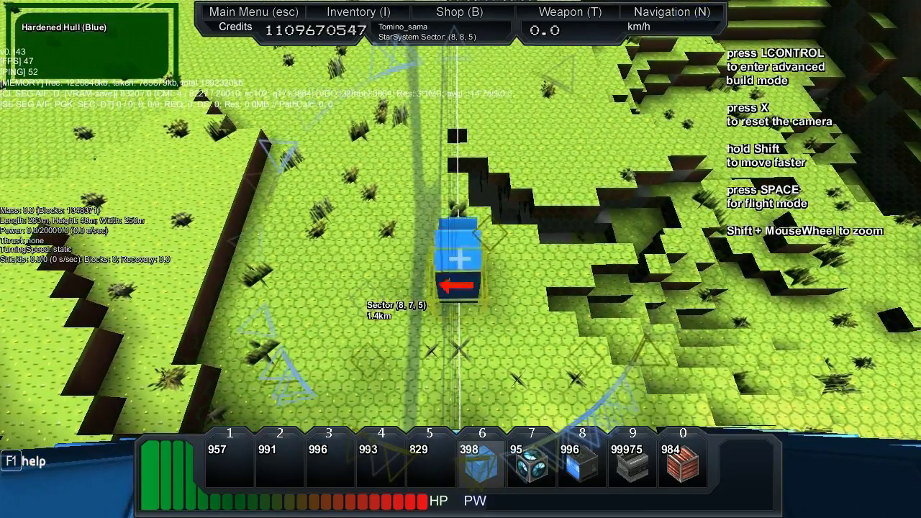
{"action": "left_click", "coordinate": [460, 255]}
{"action": "key", "text": "s"}
{"action": "left_click", "coordinate": [460, 256]}
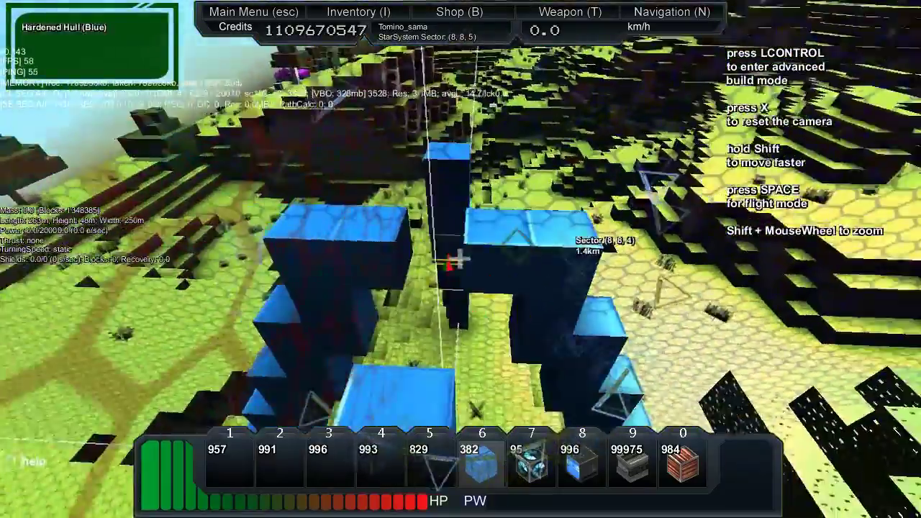
{"action": "left_click", "coordinate": [460, 259]}
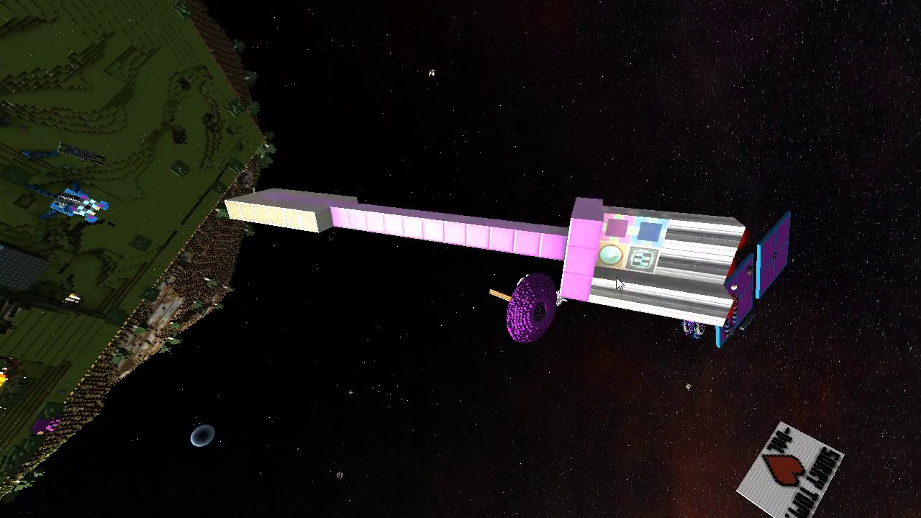
Open the inventory beside the ship floating in space near the planet.
{"action": "key", "text": "i"}
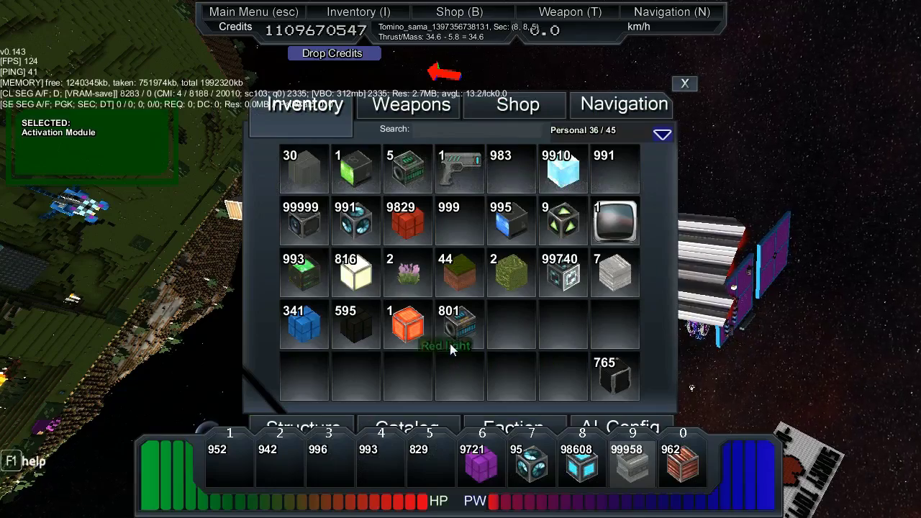
Put the SD Cockpit in hotbar slot 6 and place it on the ship.
{"action": "left_click_drag", "start_coordinate": [302, 219], "coordinate": [480, 464]}
{"action": "key", "text": "i"}
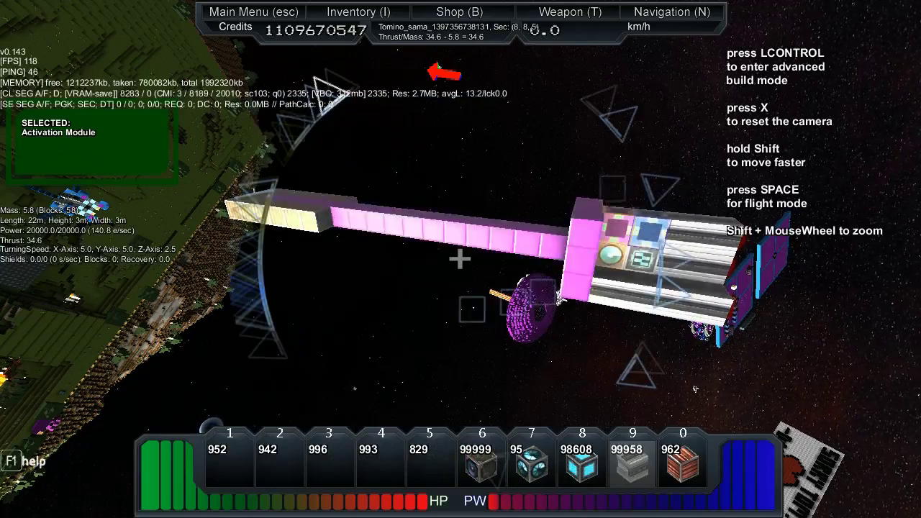
{"action": "key", "text": "6"}
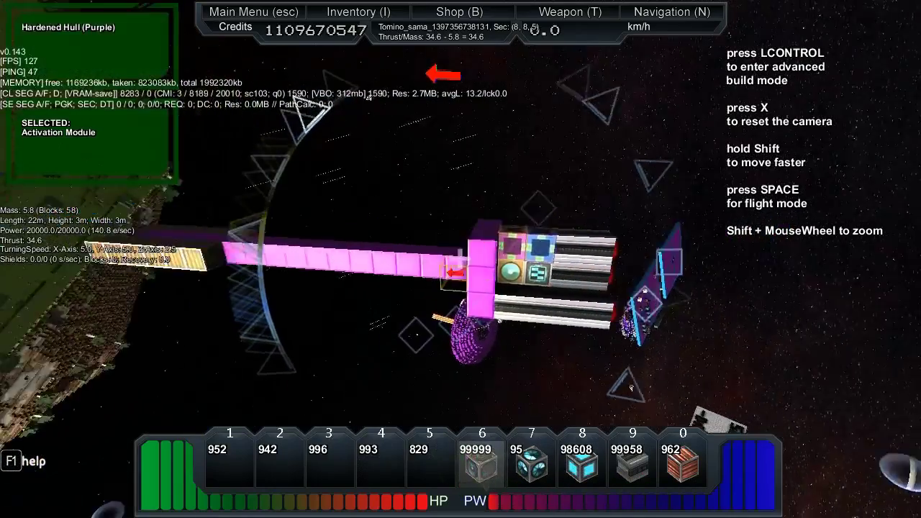
{"action": "left_click", "coordinate": [460, 259]}
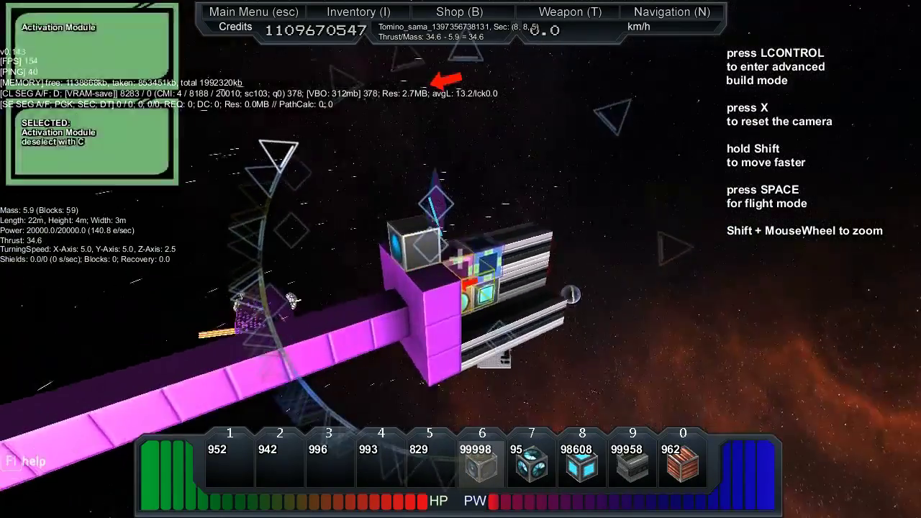
Select the activation module and take control of the ship in flight mode.
{"action": "key", "text": "c"}
{"action": "left_click_drag", "start_coordinate": [461, 259], "coordinate": [503, 273]}
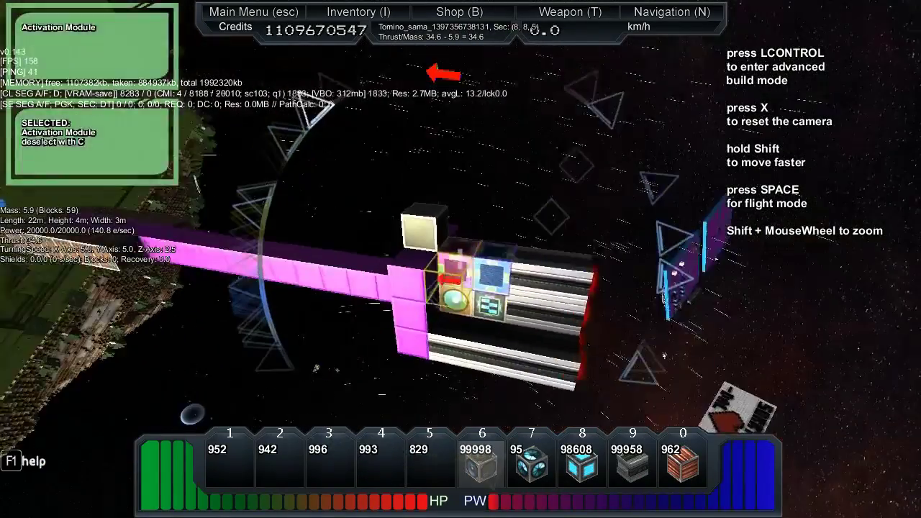
{"action": "key", "text": "space"}
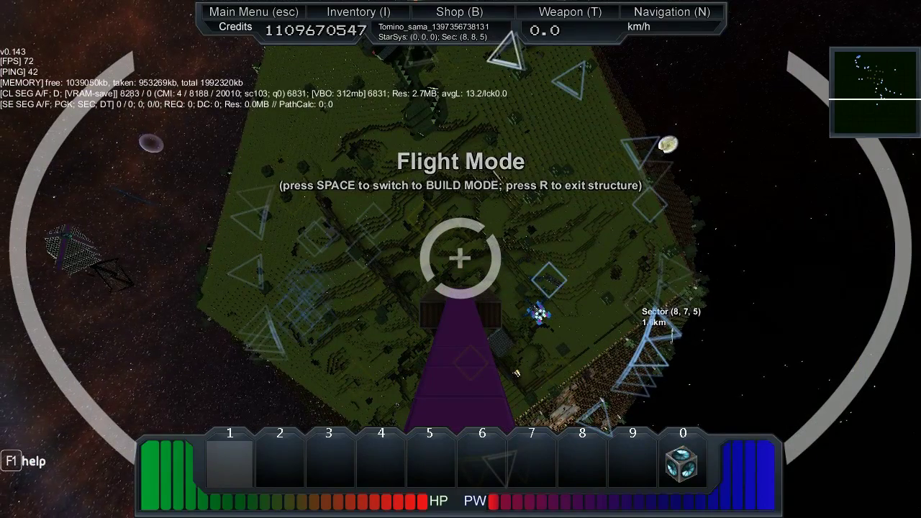
{"action": "key", "text": "Tab"}
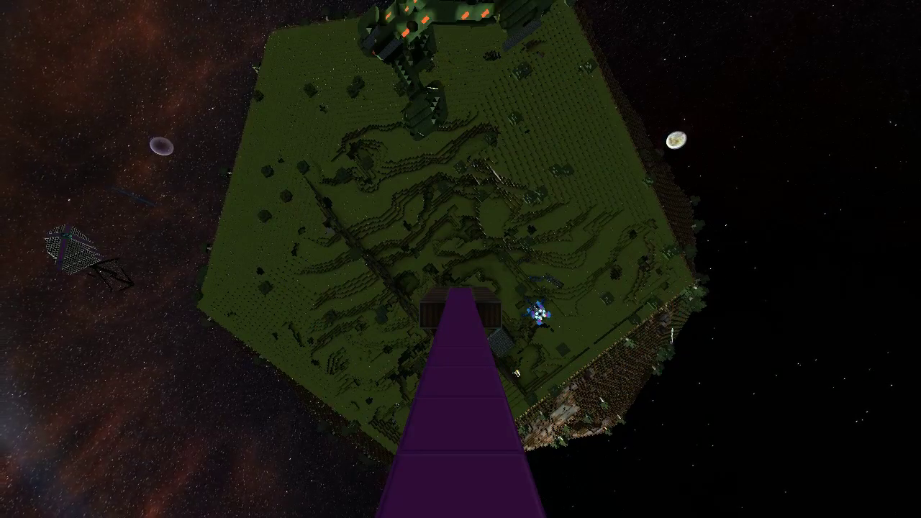
{"action": "key", "text": "Tab"}
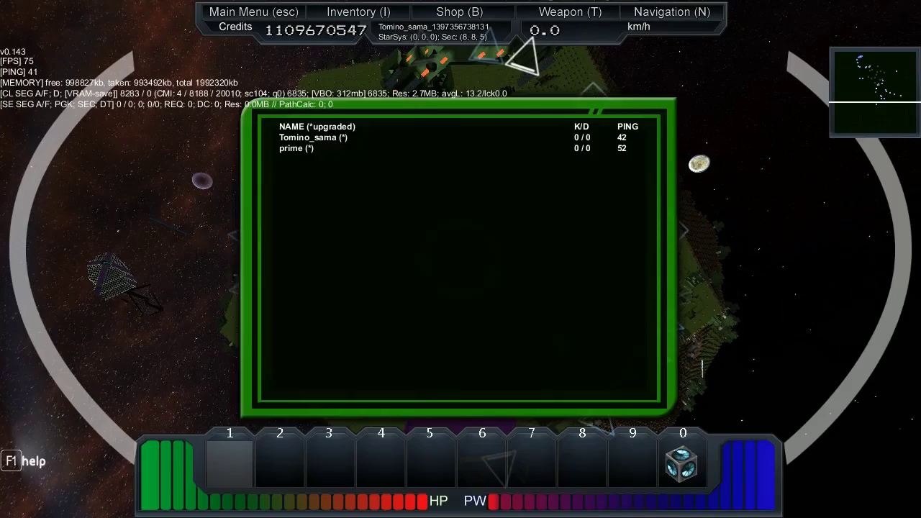
{"action": "key", "text": "Return"}
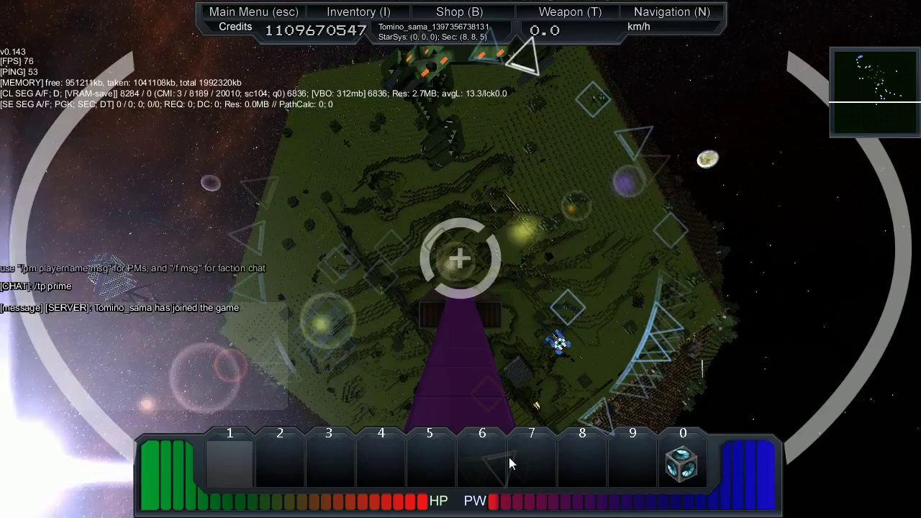
Run the /tp prime teleport command from chat.
{"action": "key", "text": "Return"}
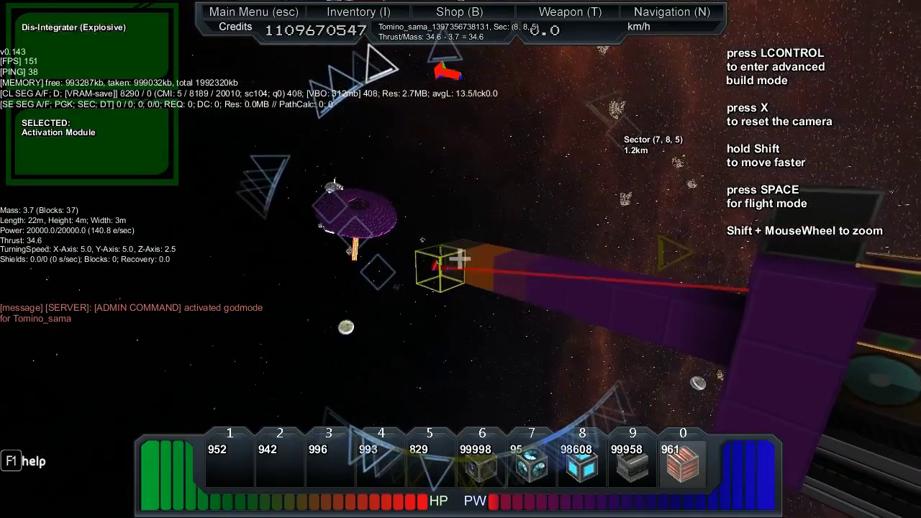
Reset the camera above the ship with X and switch into flight mode.
{"action": "key", "text": "x"}
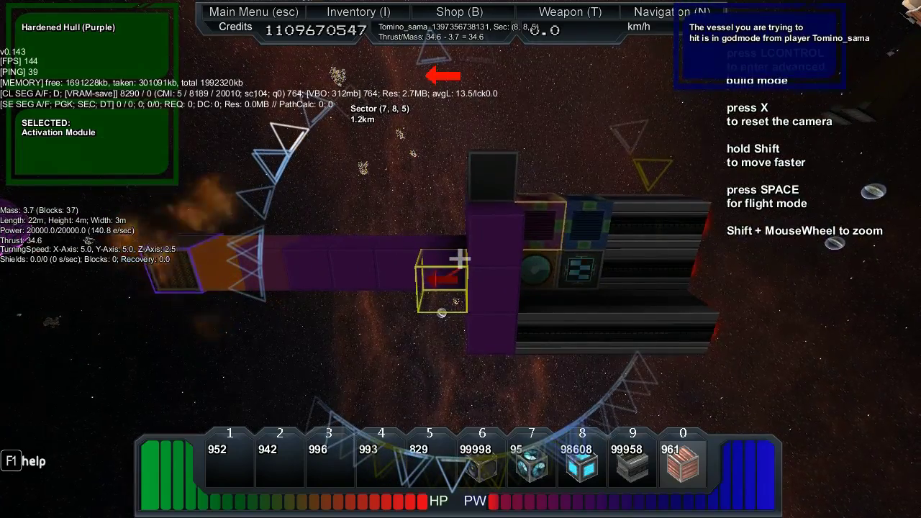
{"action": "key", "text": "space"}
{"action": "key", "text": "space"}
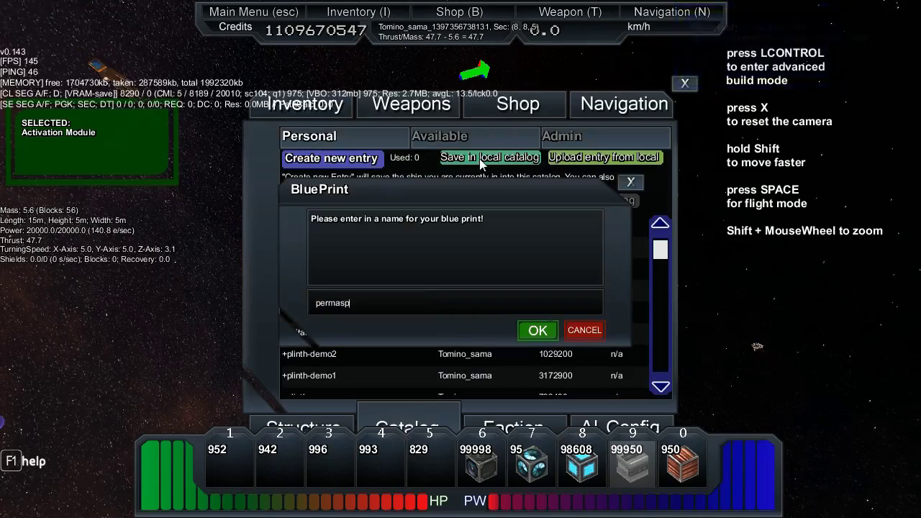
{"action": "type", "text": "losions"}
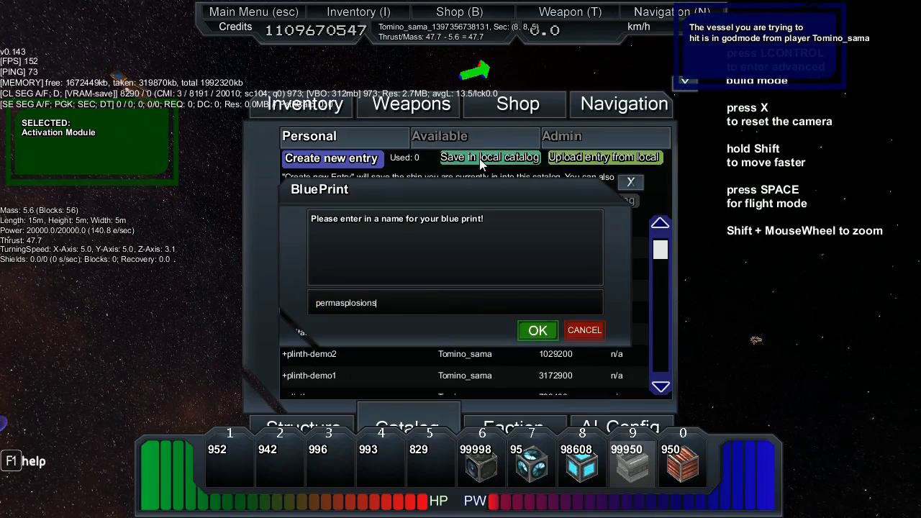
Create a new blueprint entry named 'permasplosions', confirm it, and close the catalog.
{"action": "key", "text": "Return"}
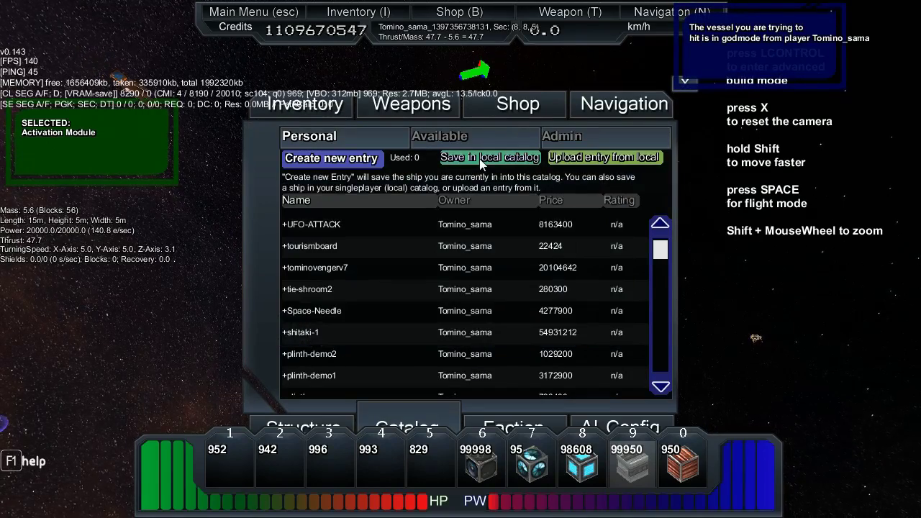
{"action": "left_click", "coordinate": [359, 158]}
{"action": "type", "text": "perma"}
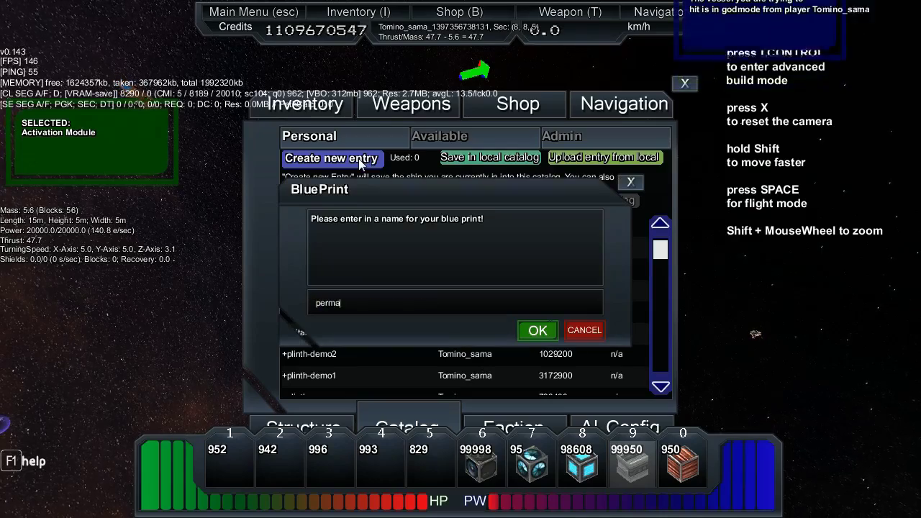
{"action": "type", "text": "splosions"}
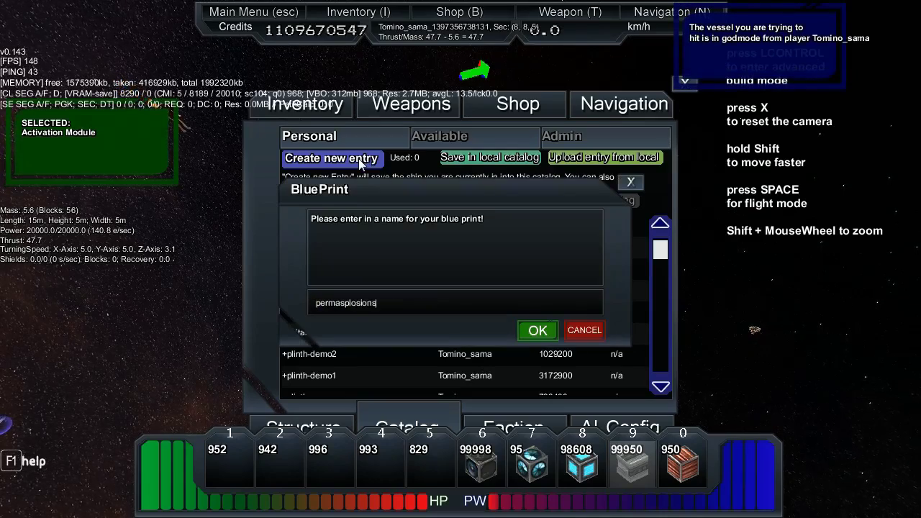
{"action": "key", "text": "Return"}
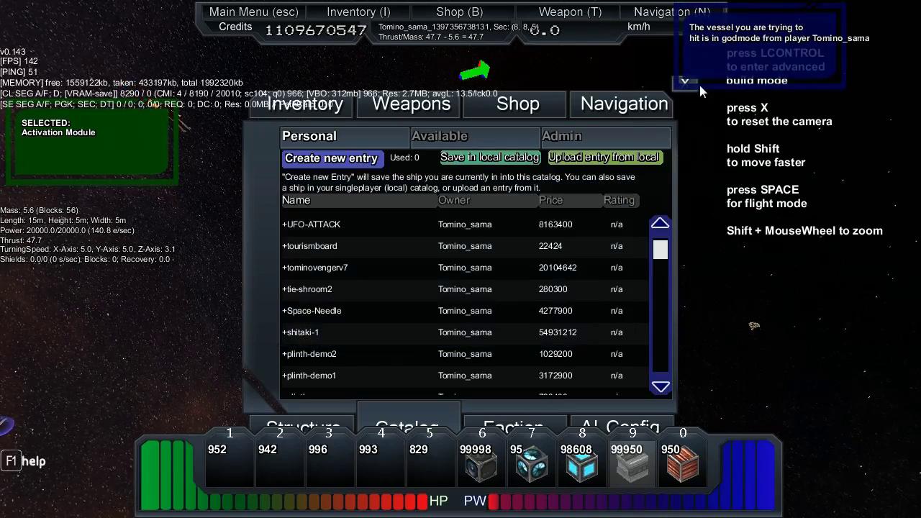
{"action": "key", "text": "Escape"}
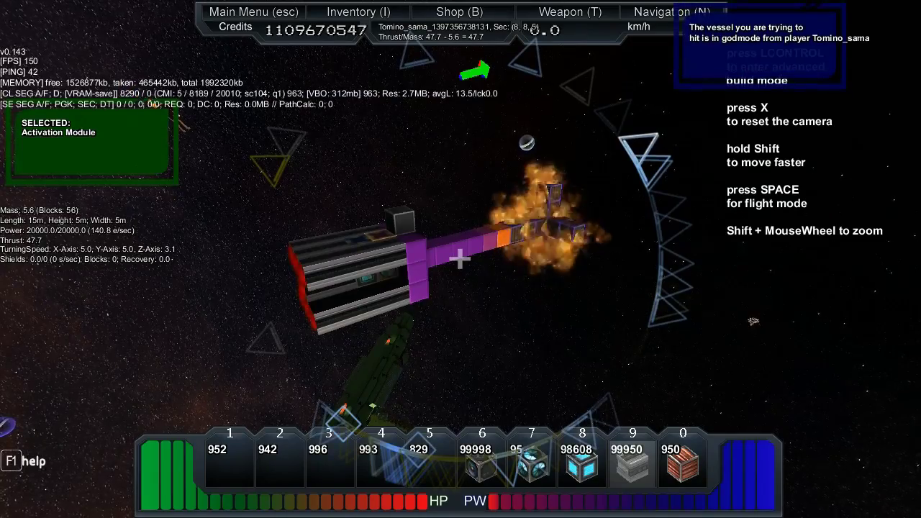
Hide the HUD and move in to watch the purple ship's front explode.
{"action": "key", "text": "F2"}
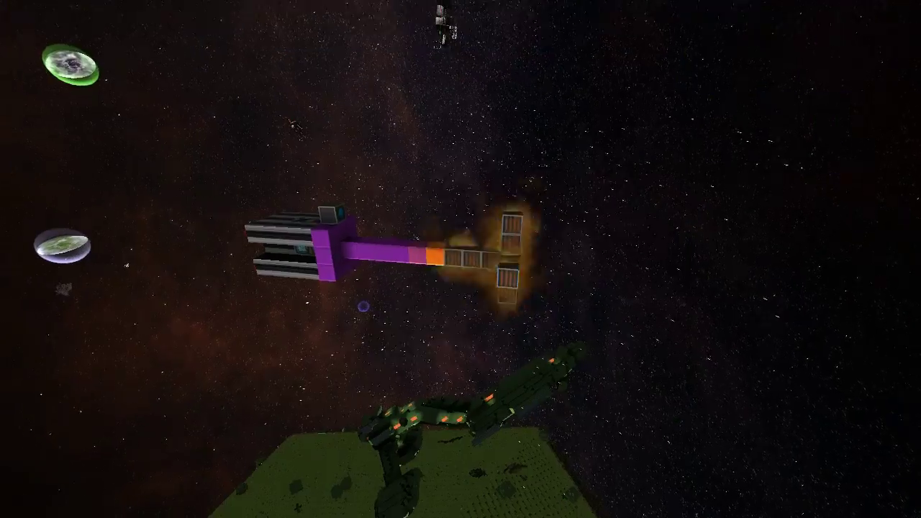
{"action": "left_click_drag", "start_coordinate": [461, 259], "coordinate": [360, 245]}
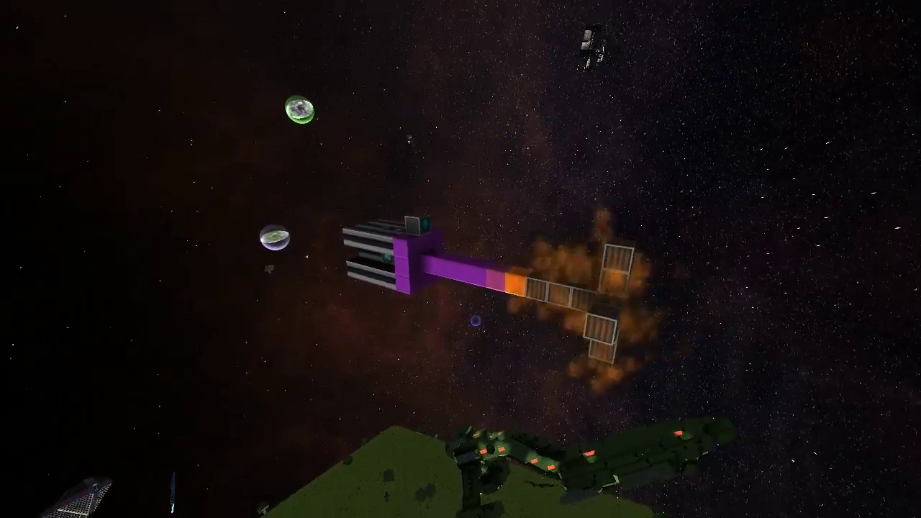
{"action": "key", "text": "w"}
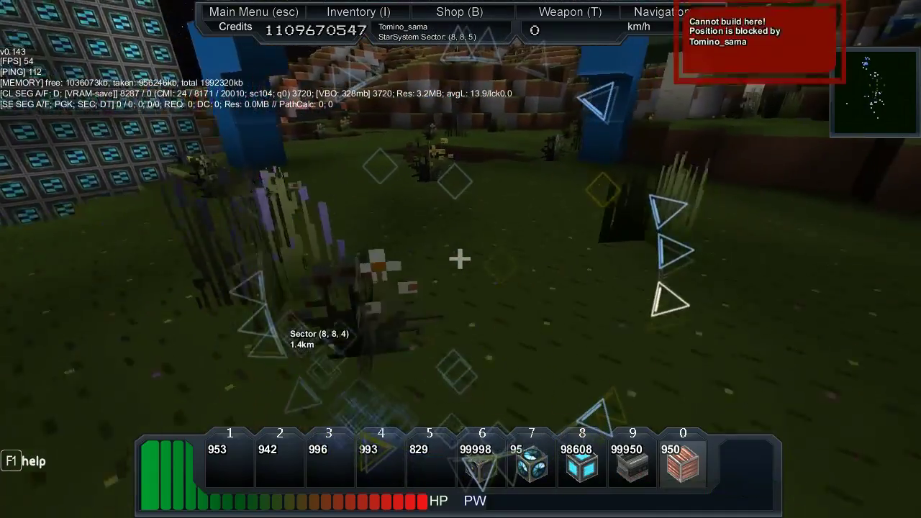
Place more disintegrator charges on the ground, circling to view them.
{"action": "key", "text": "s"}
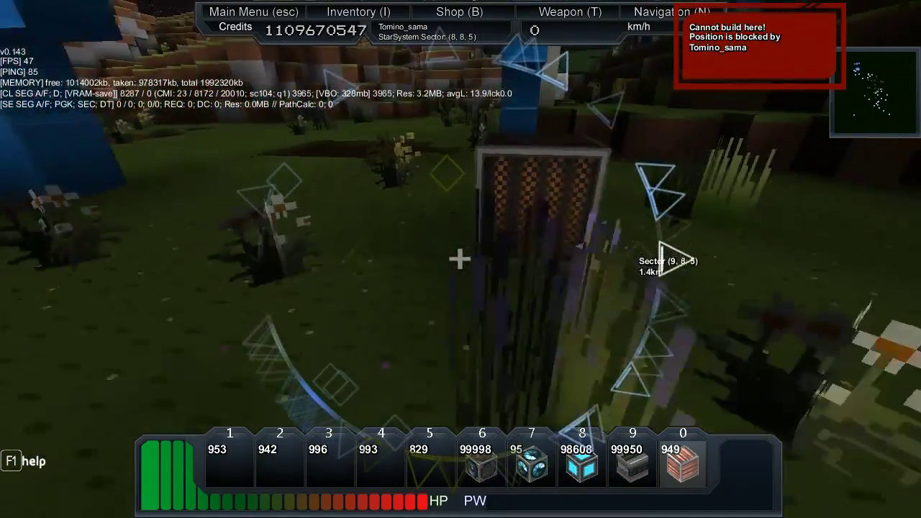
{"action": "key", "text": "space"}
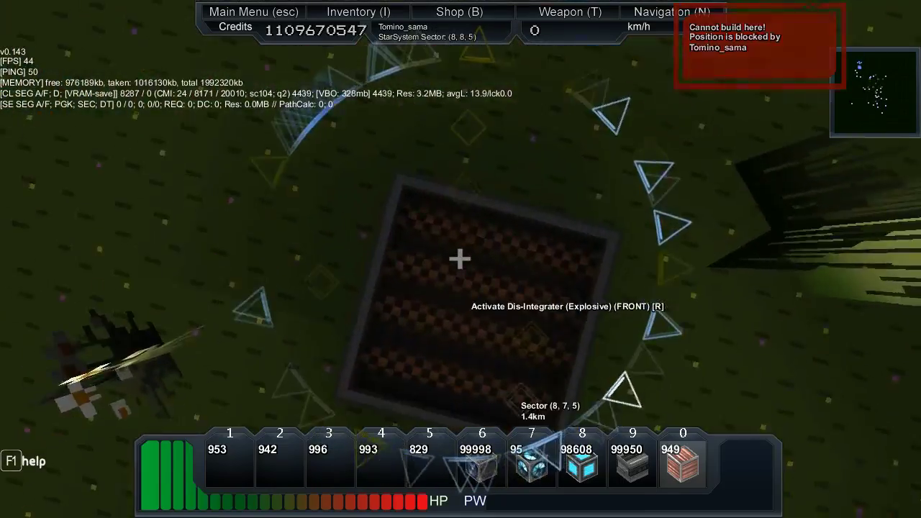
{"action": "left_click", "coordinate": [459, 259]}
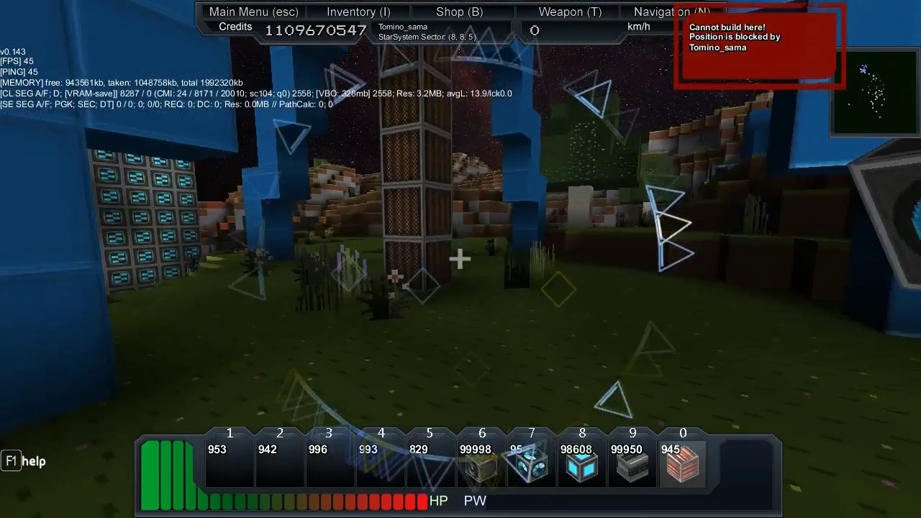
{"action": "key", "text": "w"}
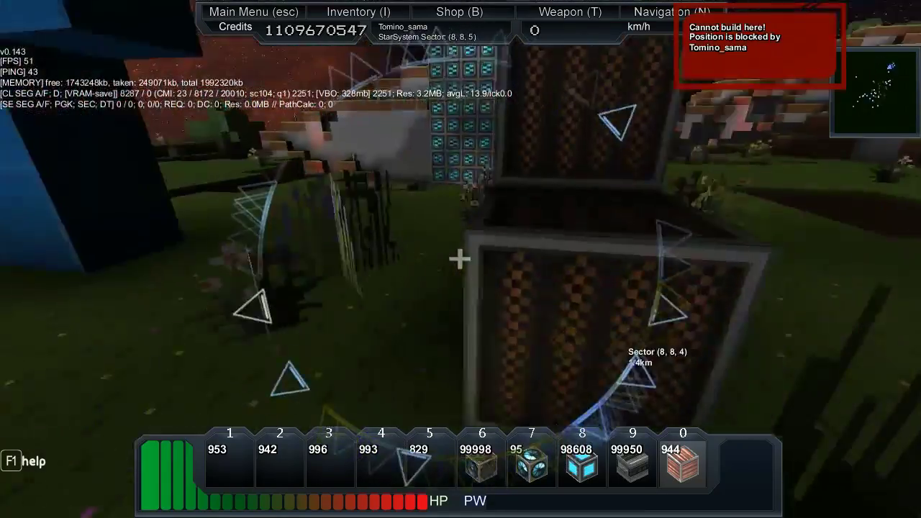
{"action": "key", "text": "w"}
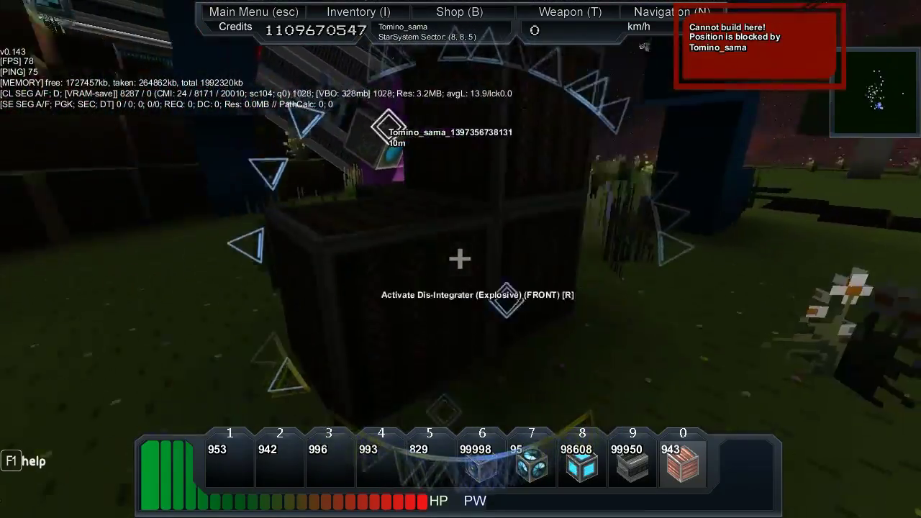
{"action": "key", "text": "w"}
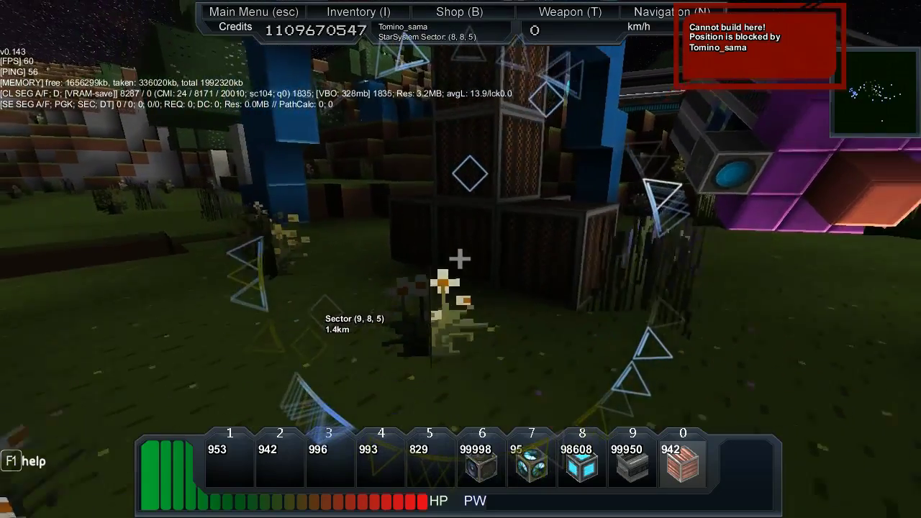
{"action": "left_click", "coordinate": [459, 259]}
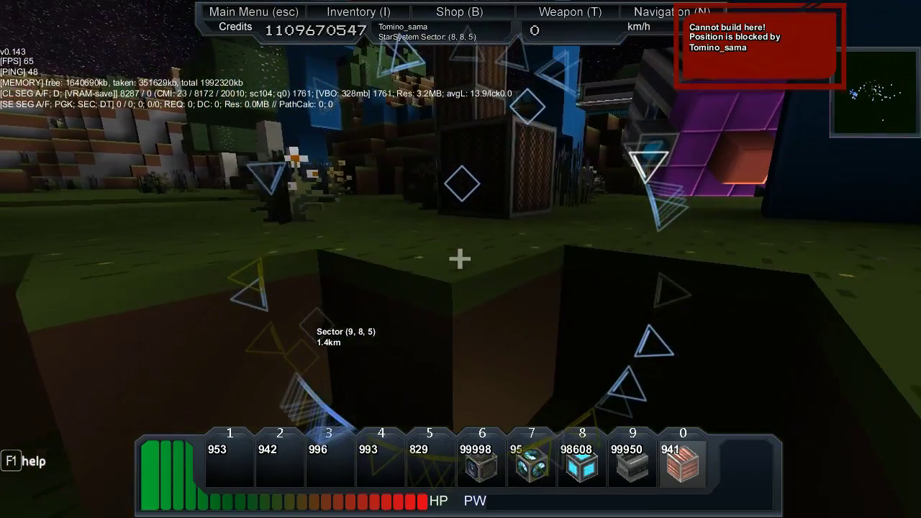
Equip the area trigger weapon in slot 5 and hide the interface.
{"action": "key", "text": "i"}
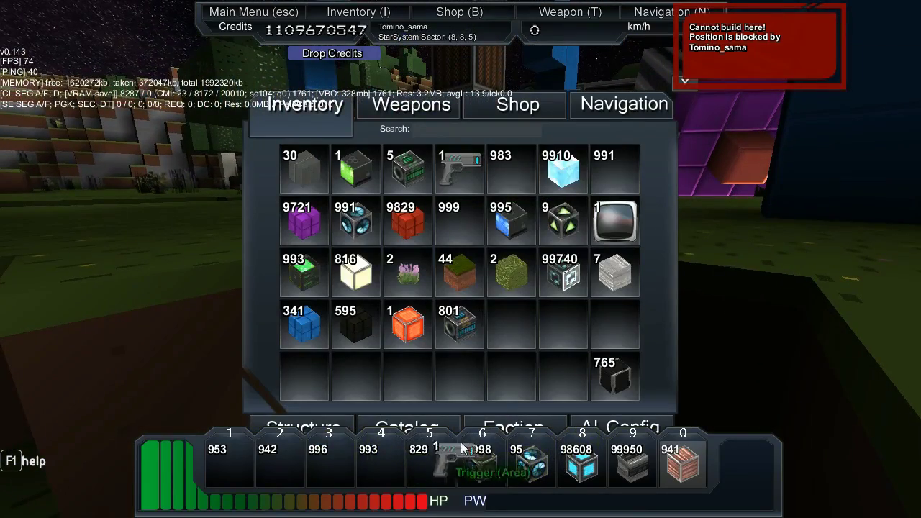
{"action": "key", "text": "i"}
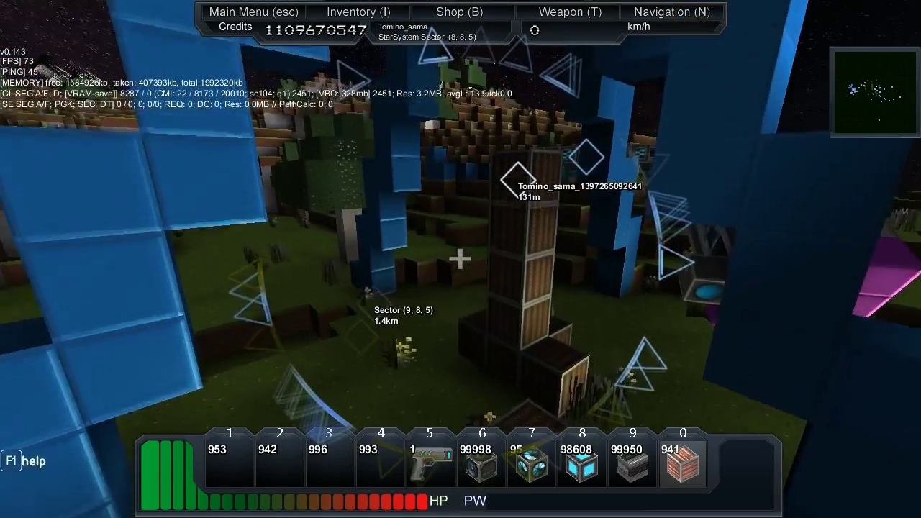
{"action": "key", "text": "5"}
{"action": "key", "text": "F7"}
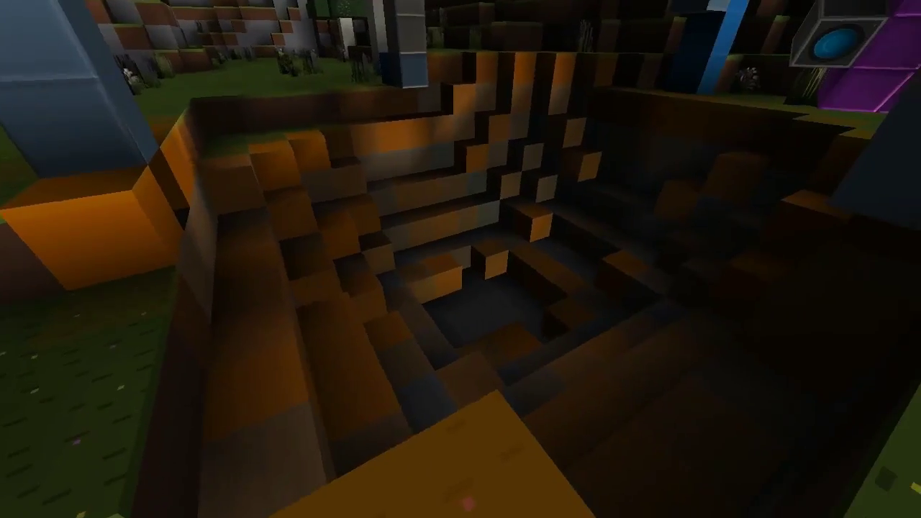
Briefly check the player list, then hide the interface to fly into the crater.
{"action": "key", "text": "F7"}
{"action": "key", "text": "Tab"}
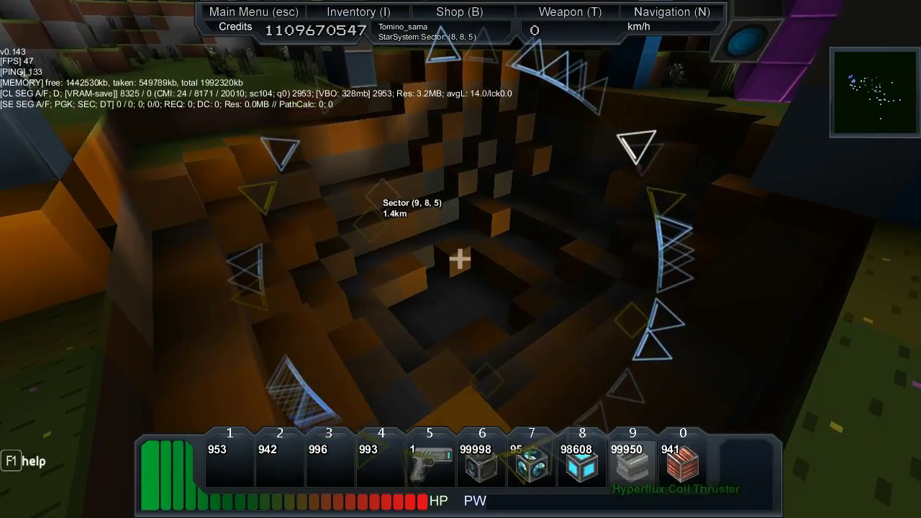
{"action": "key", "text": "F7"}
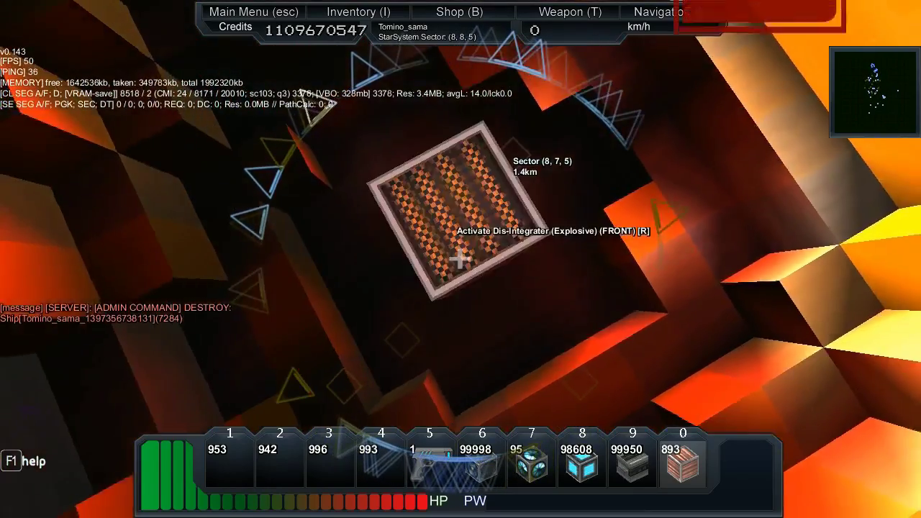
Place more disintegrator charges in the crater, then set one on the lava cavern floor.
{"action": "left_click", "coordinate": [460, 259]}
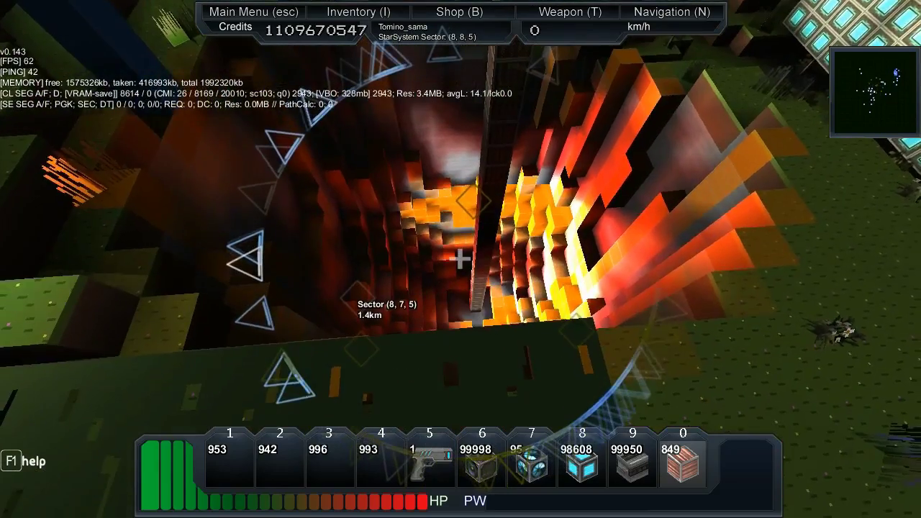
{"action": "key", "text": "Tab+g"}
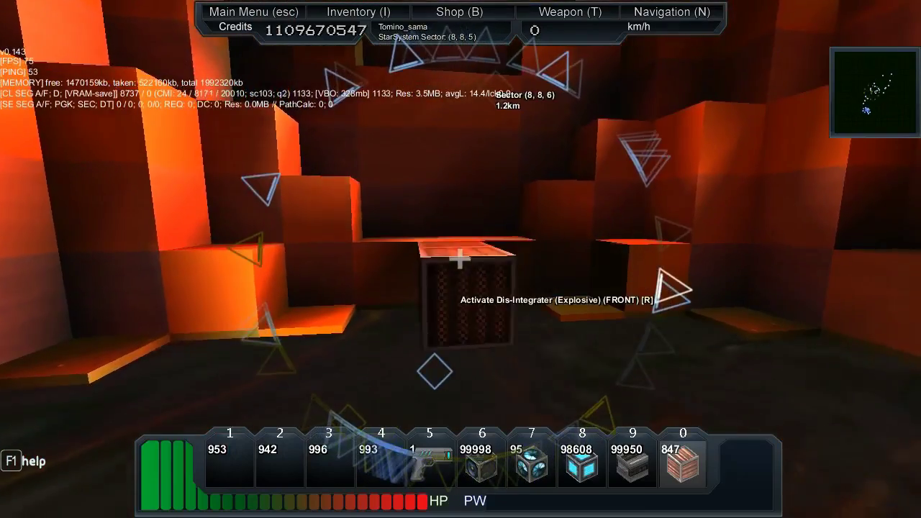
{"action": "left_click", "coordinate": [459, 259]}
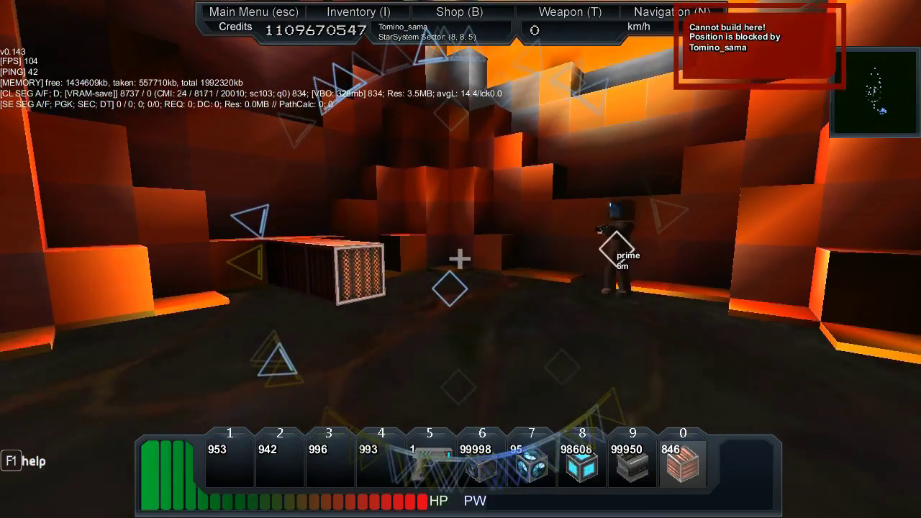
Hide the HUD with F9 before the cavern charge detonates.
{"action": "key", "text": "F9"}
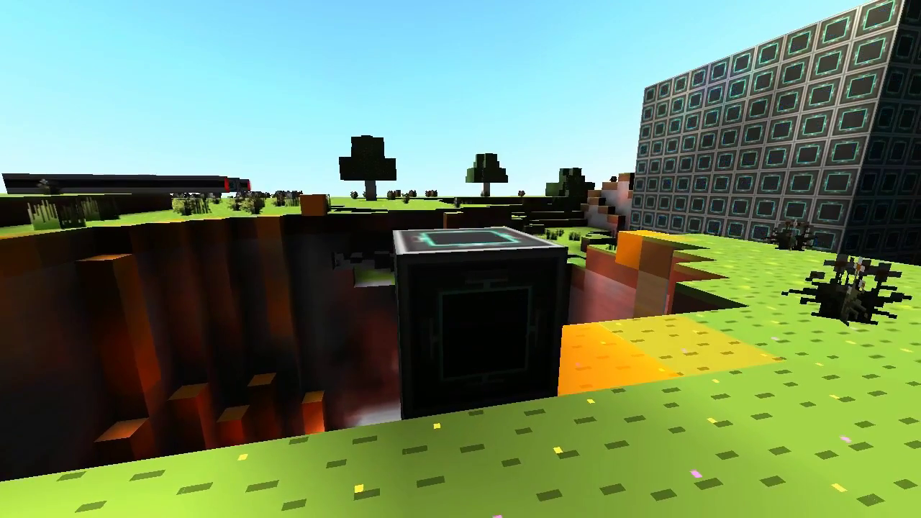
Plant an explosive disintegrator from hotbar slot 0 atop the power block by the pit.
{"action": "left_click", "coordinate": [460, 259]}
{"action": "key", "text": "0"}
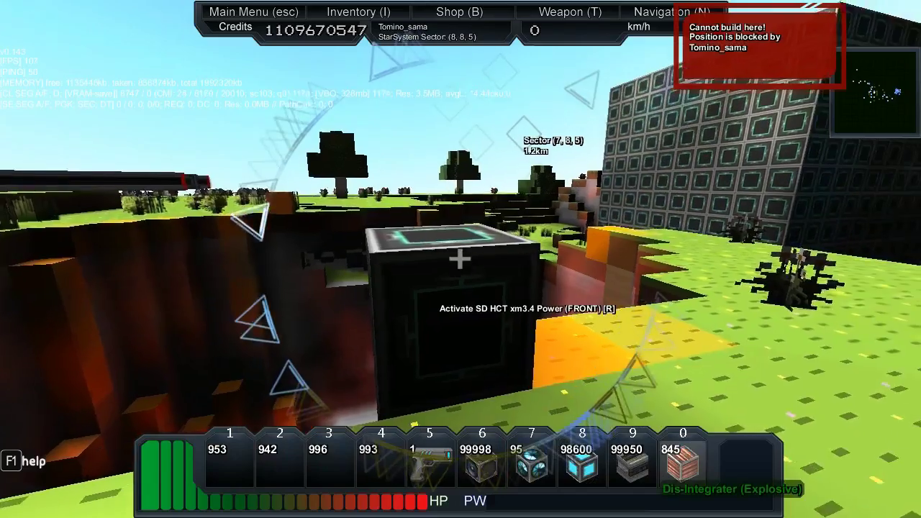
{"action": "left_click", "coordinate": [460, 259]}
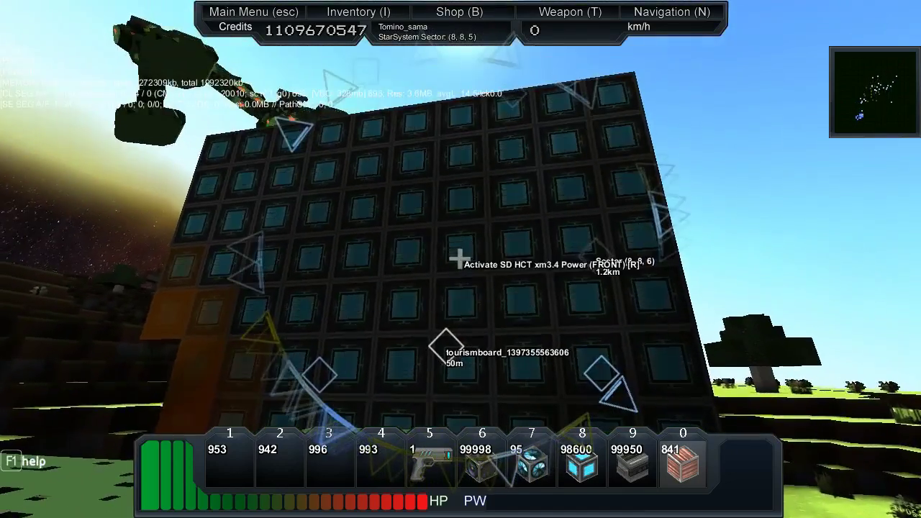
Select the SD Cockpit from hotbar slot 6.
{"action": "key", "text": "6"}
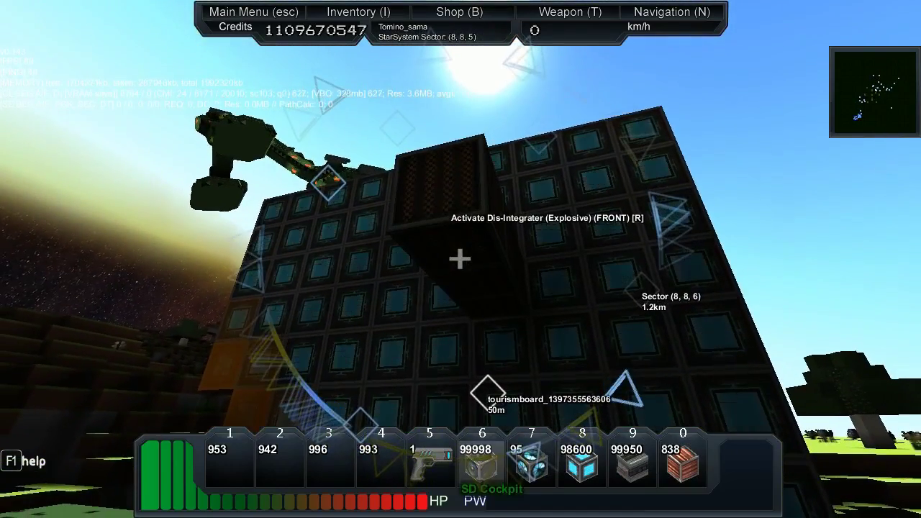